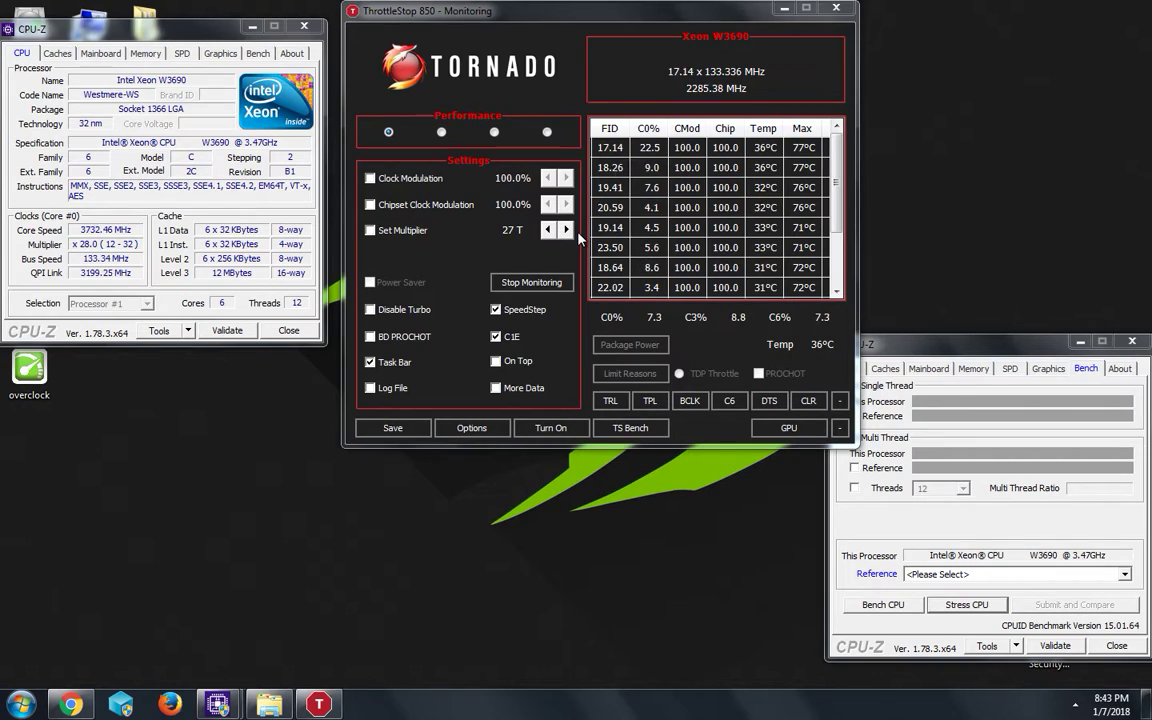
# - Activate ThrottleStop's settings and review the Turbo Ratio Limits, which show 28 for 1–6 active cores
pyautogui.click(567, 432)
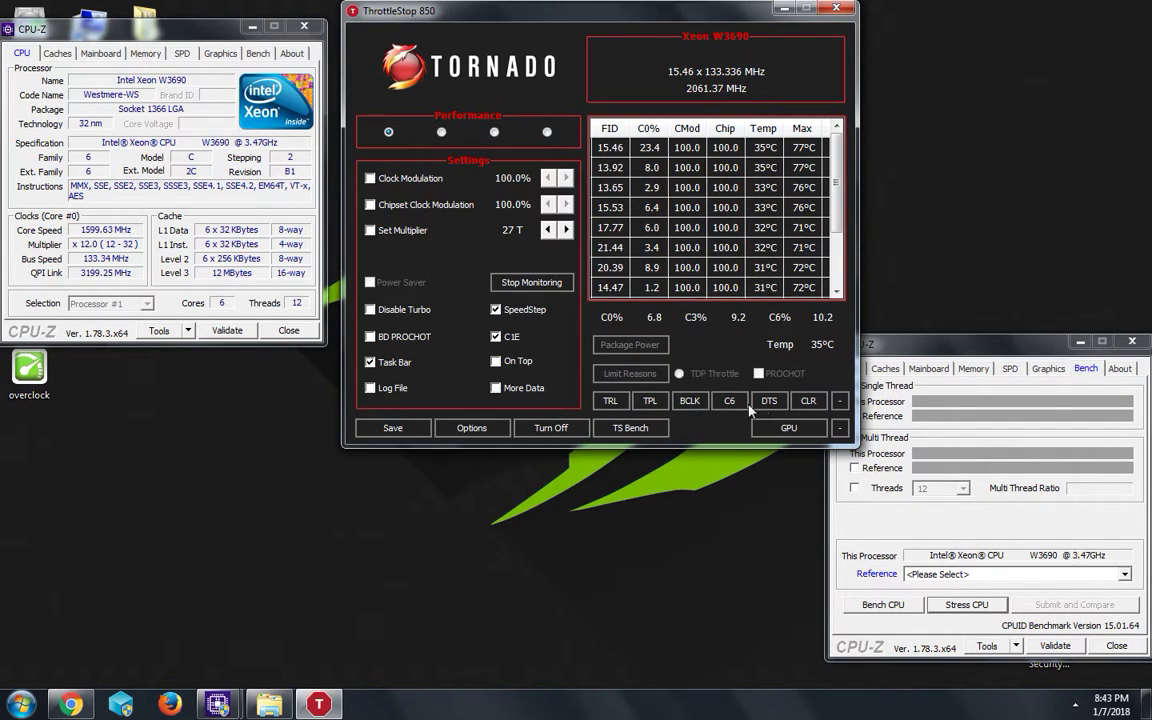
pyautogui.click(609, 405)
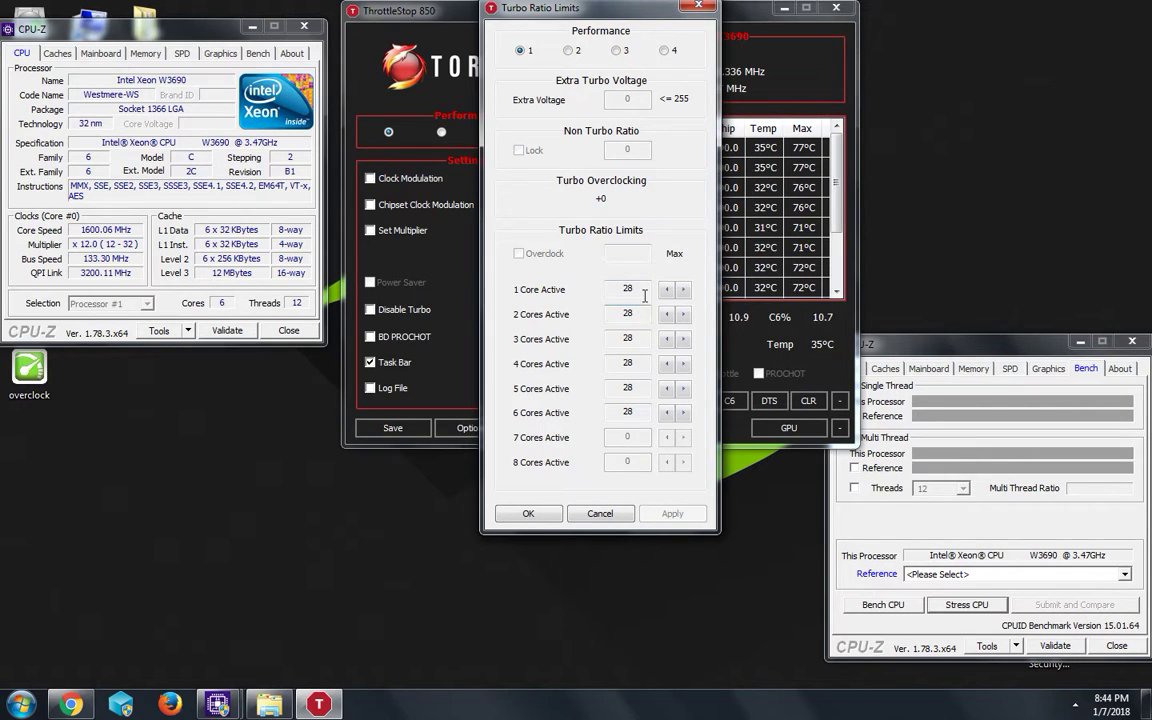
pyautogui.moveTo(580, 14); pyautogui.dragTo(472, 104)
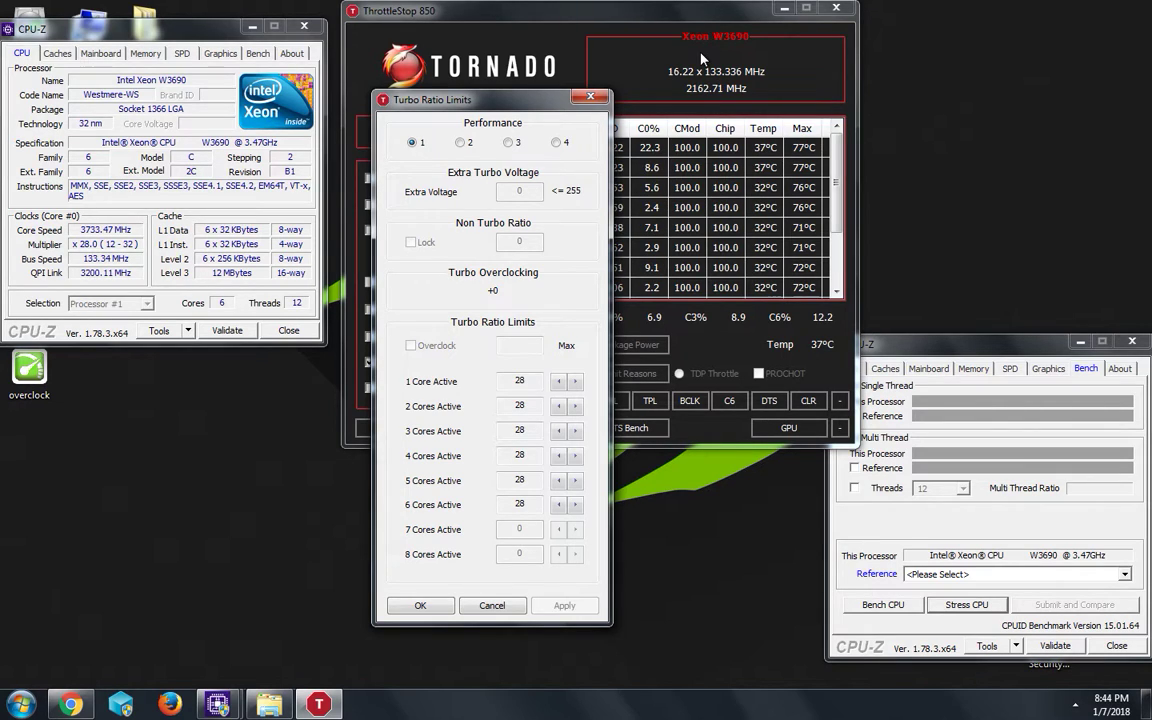
pyautogui.click(590, 96)
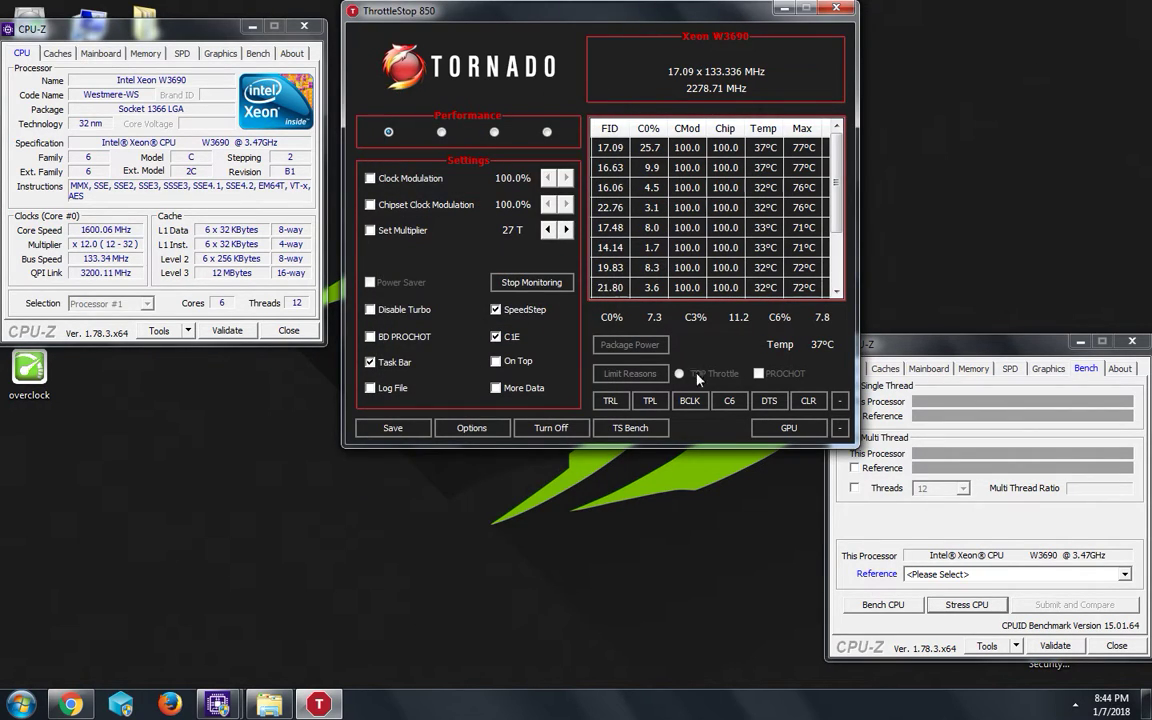
# - Reopen the Turbo Ratio Limits dialog, still showing 28 for 1–6 active cores
pyautogui.click(612, 401)
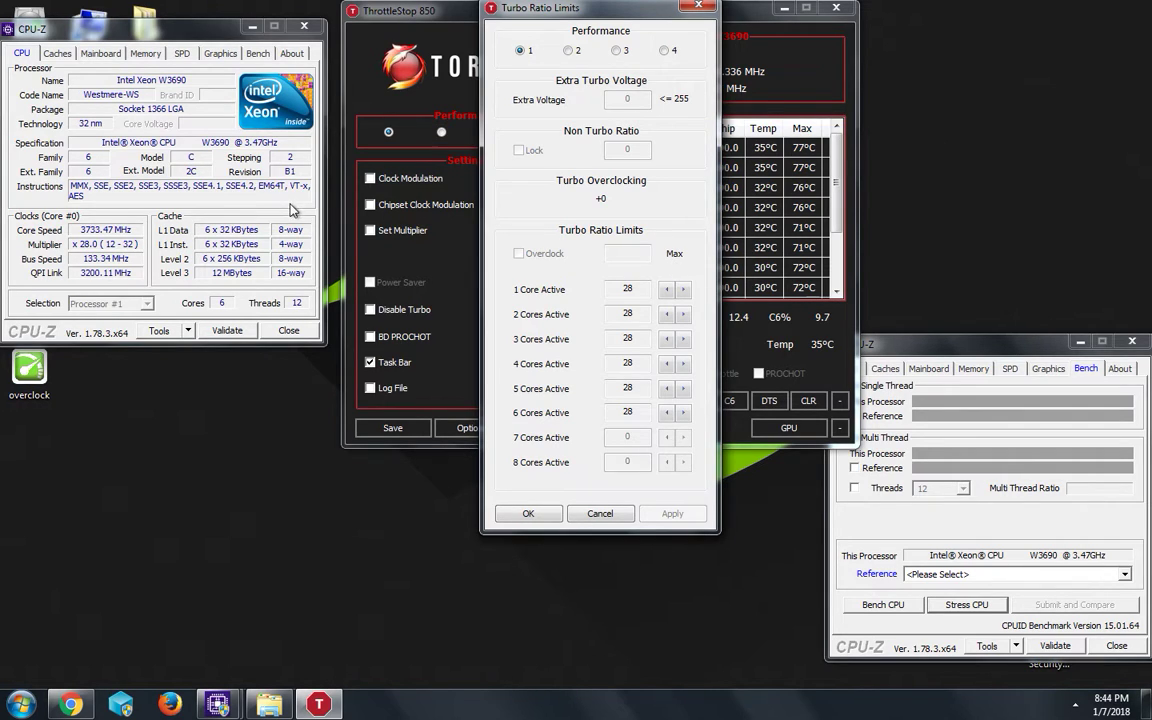
pyautogui.click(22, 704)
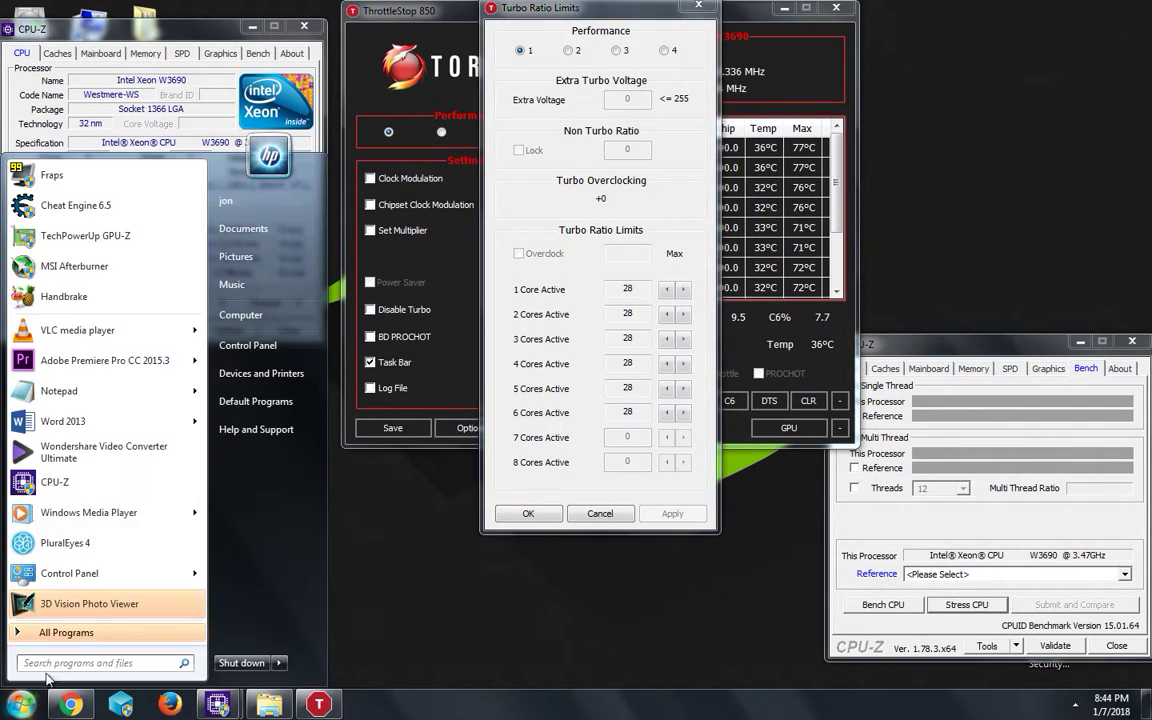
pyautogui.rightClick(276, 325)
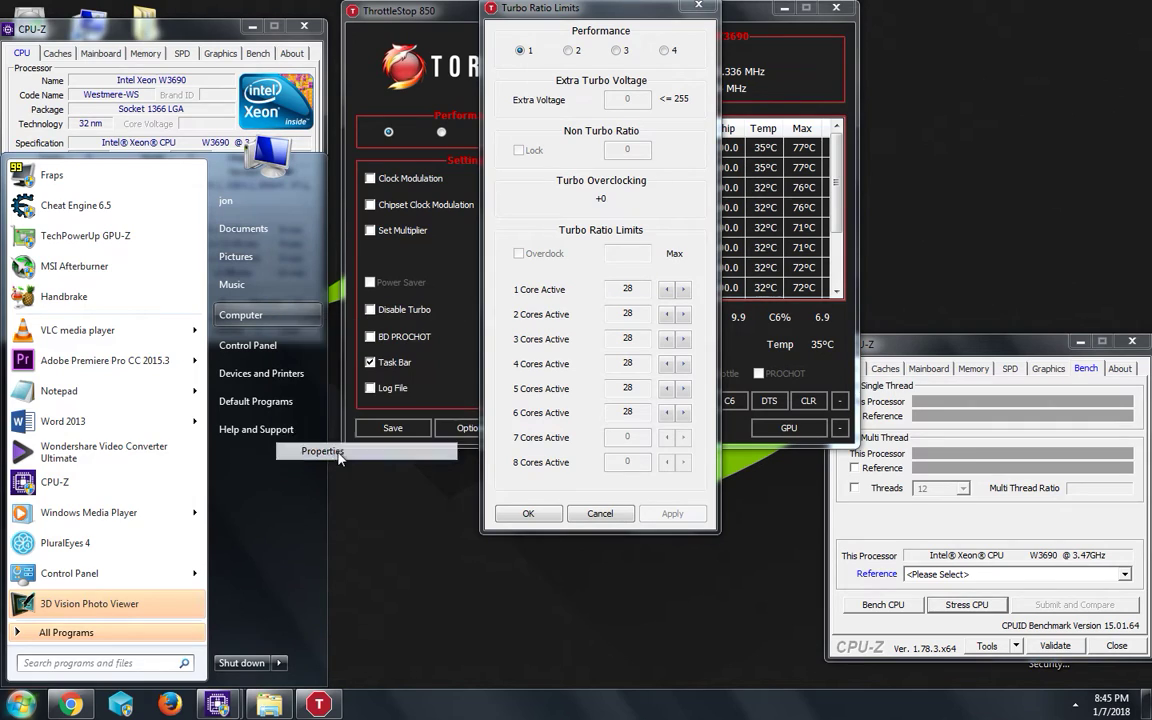
pyautogui.click(334, 445)
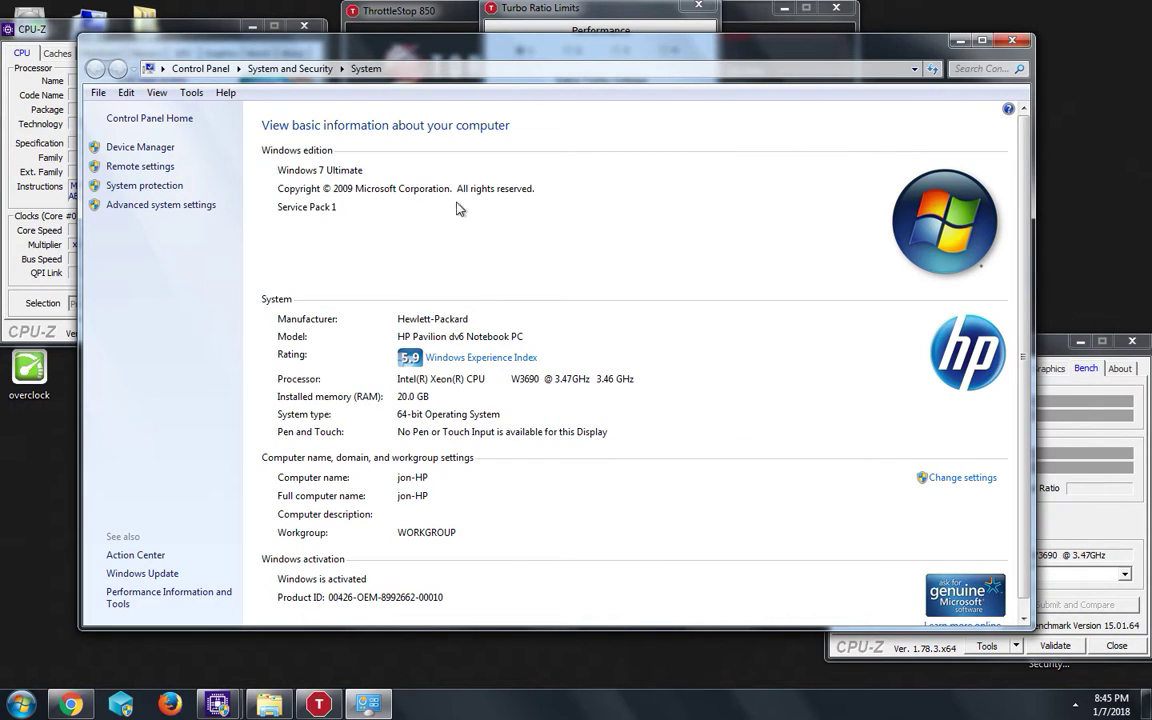
pyautogui.click(1013, 42)
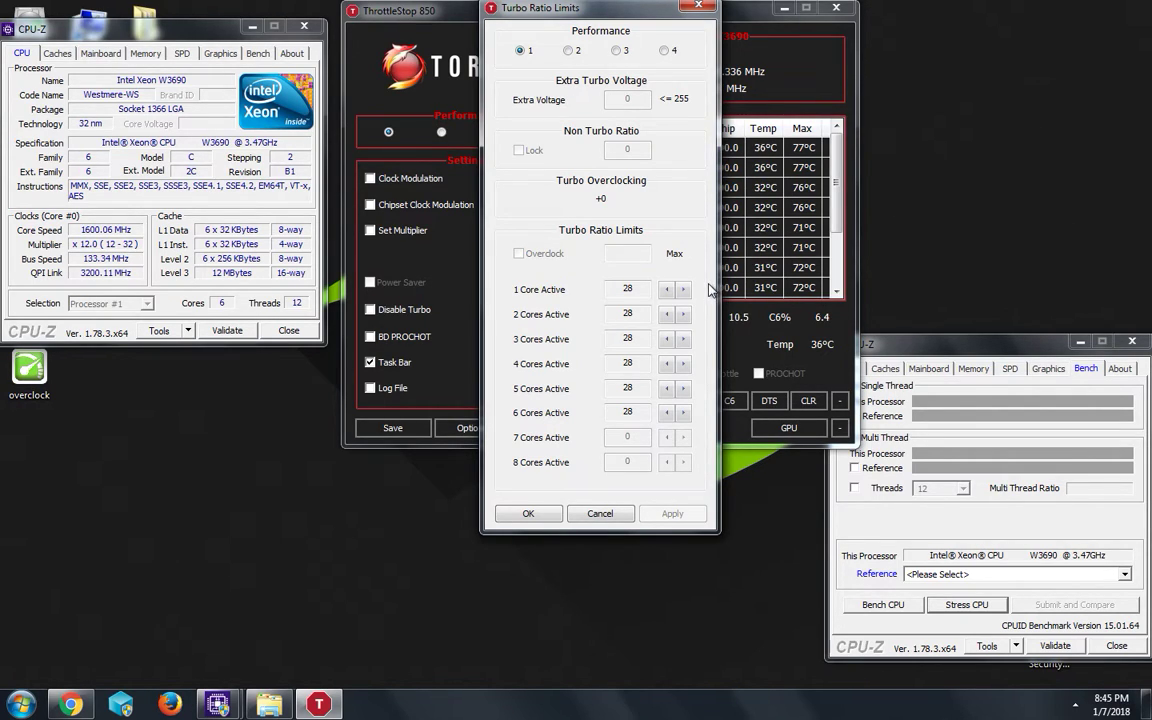
# - Return to Performance profile 1 and apply turbo ratio 29 for 1–6 Cores Active
pyautogui.click(568, 51)
pyautogui.click(522, 51)
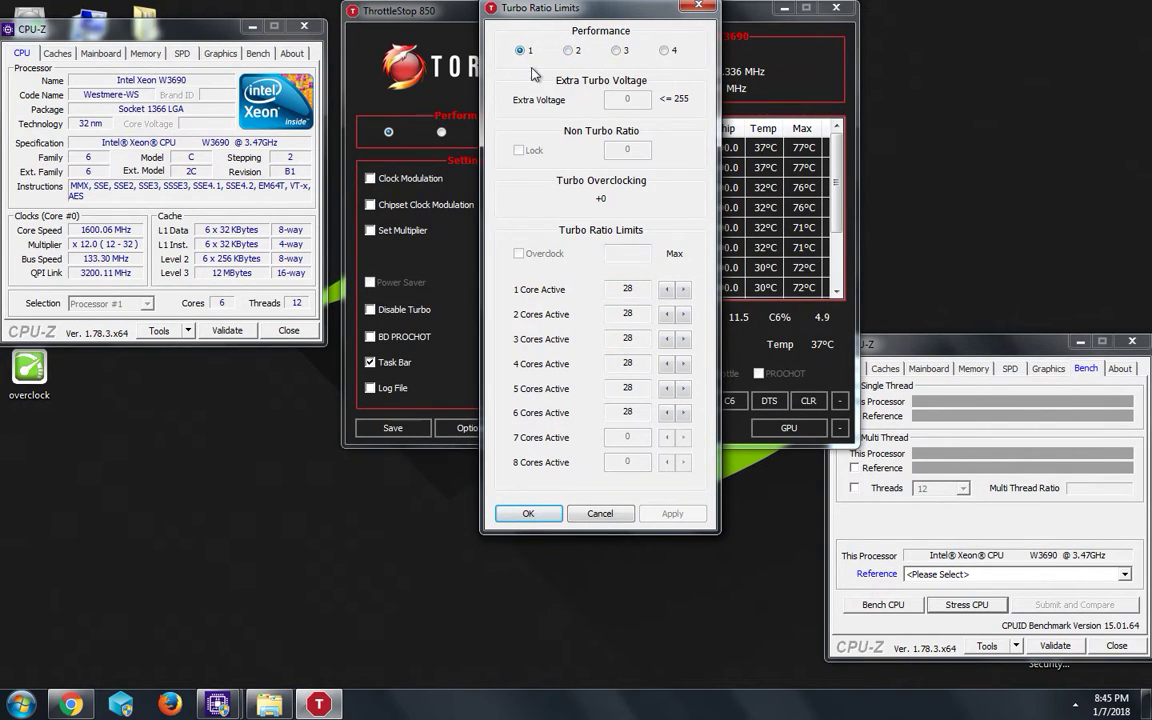
pyautogui.click(685, 290)
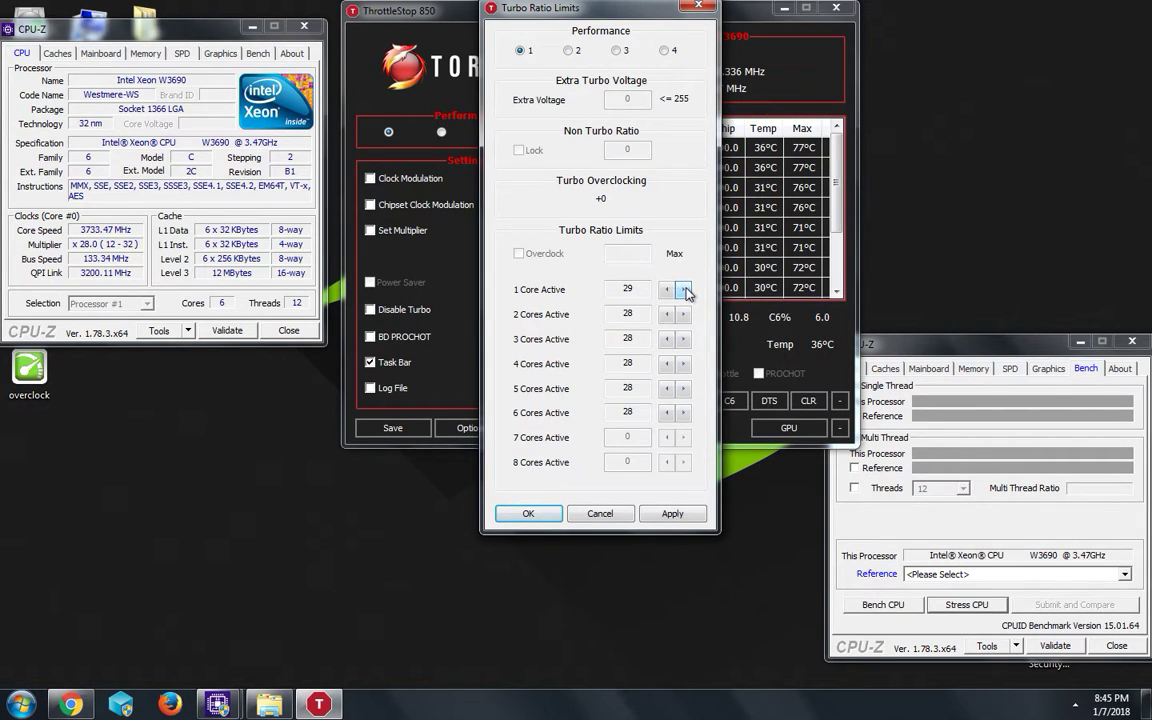
pyautogui.click(685, 339)
pyautogui.click(685, 368)
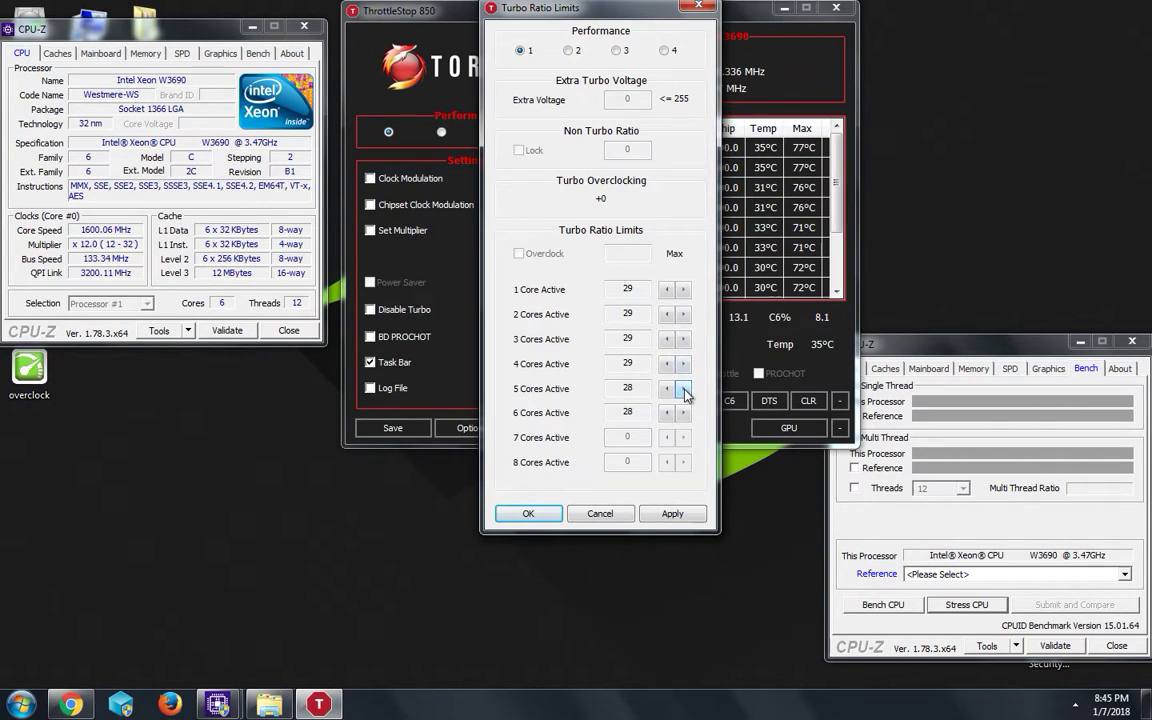
pyautogui.click(684, 389)
pyautogui.click(685, 413)
pyautogui.click(677, 514)
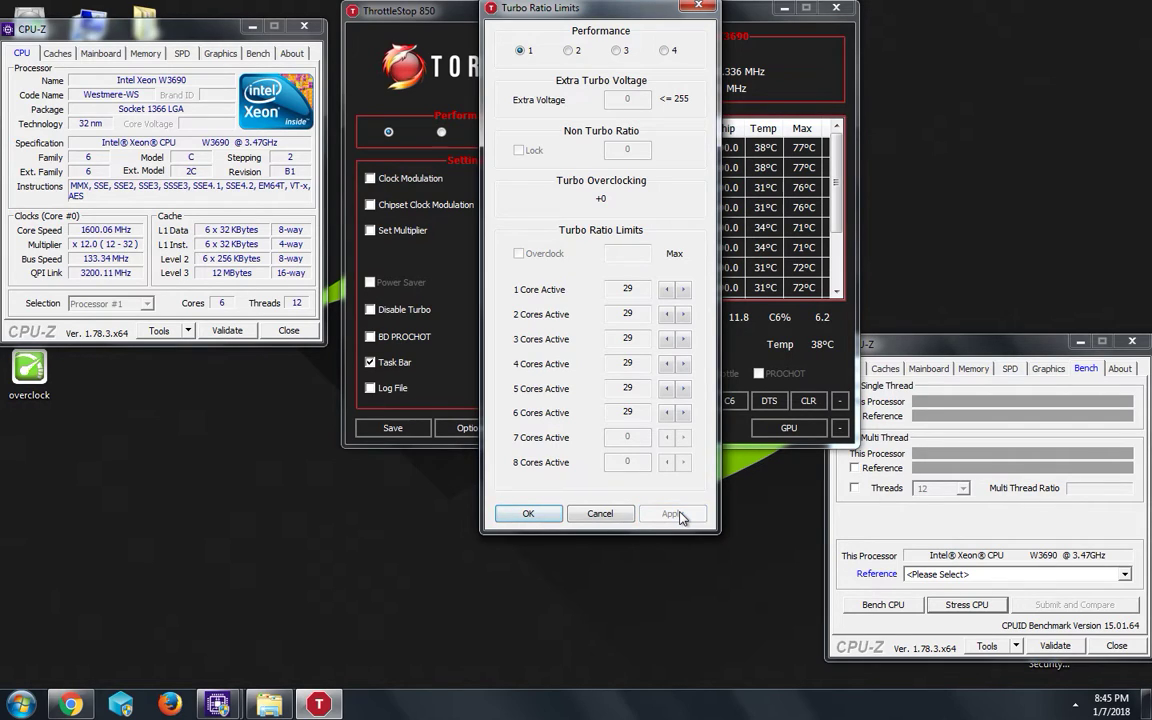
# - Start CPU-Z's stress test and apply turbo ratio 30 for all 1–6 Cores Active
pyautogui.click(960, 605)
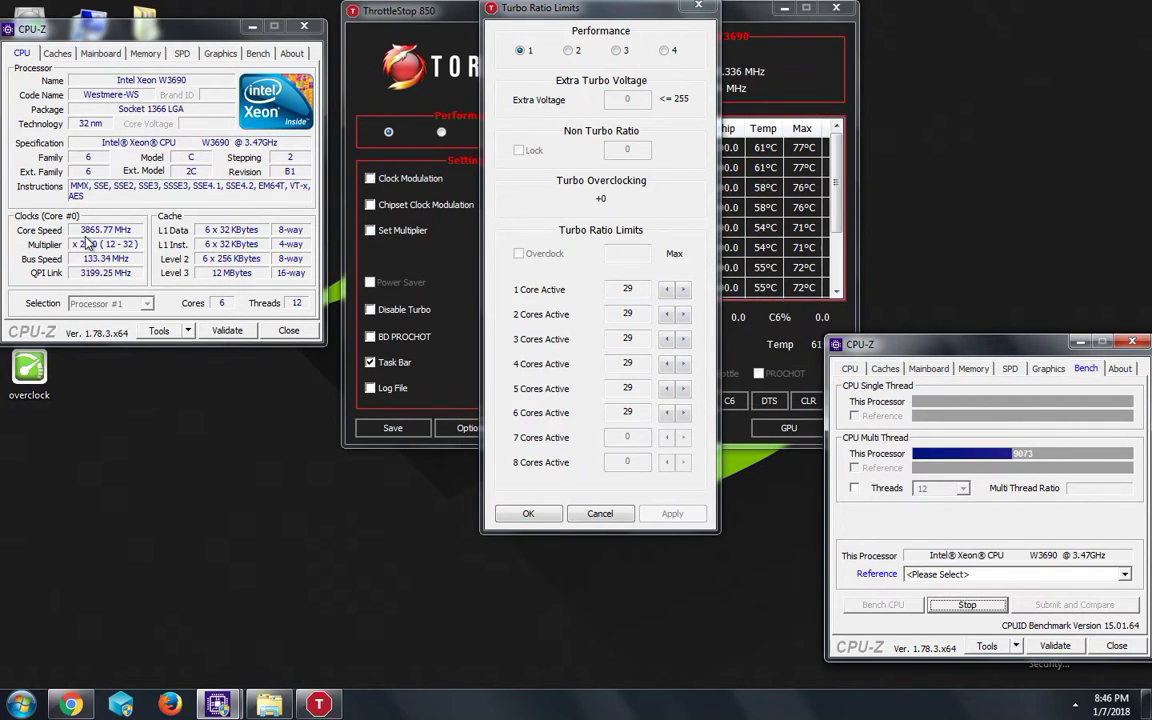
pyautogui.click(683, 289)
pyautogui.click(685, 314)
pyautogui.click(685, 339)
pyautogui.click(685, 364)
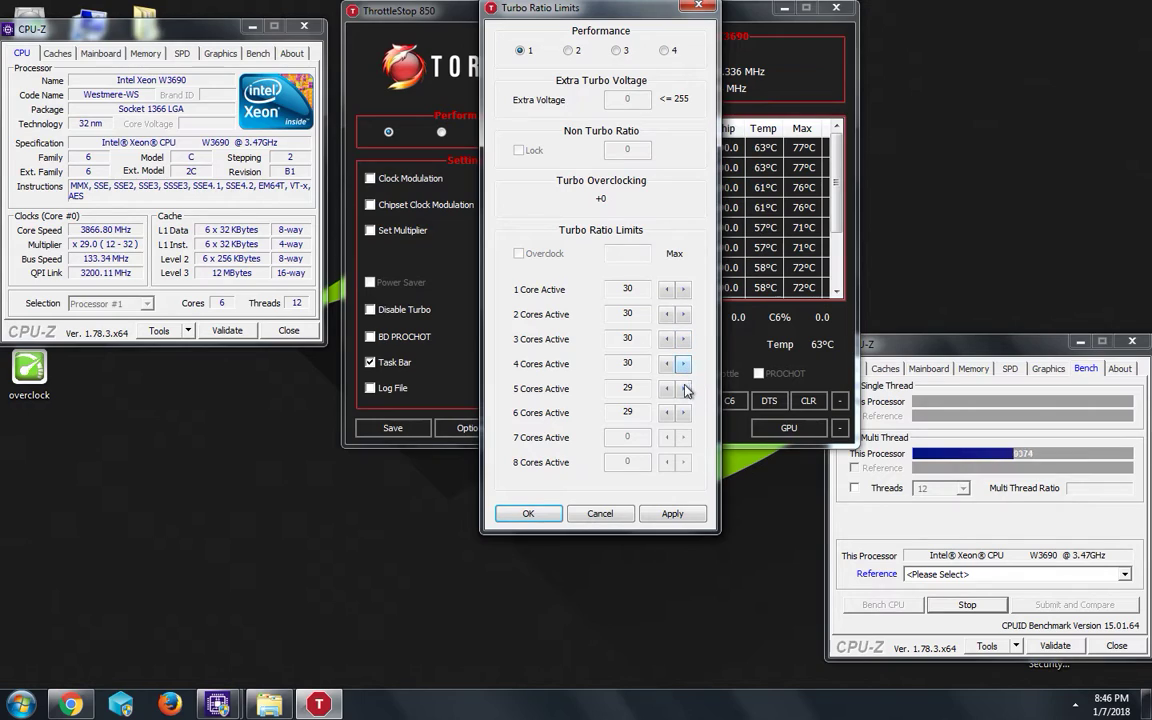
pyautogui.click(685, 388)
pyautogui.click(685, 413)
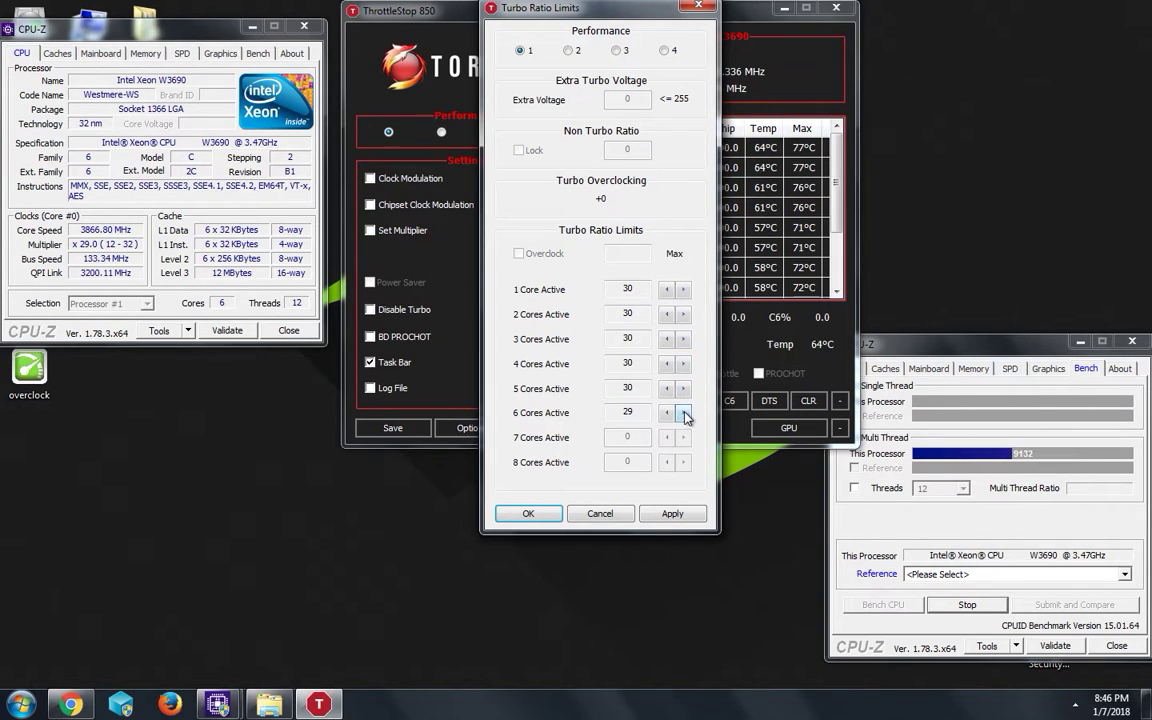
pyautogui.click(677, 514)
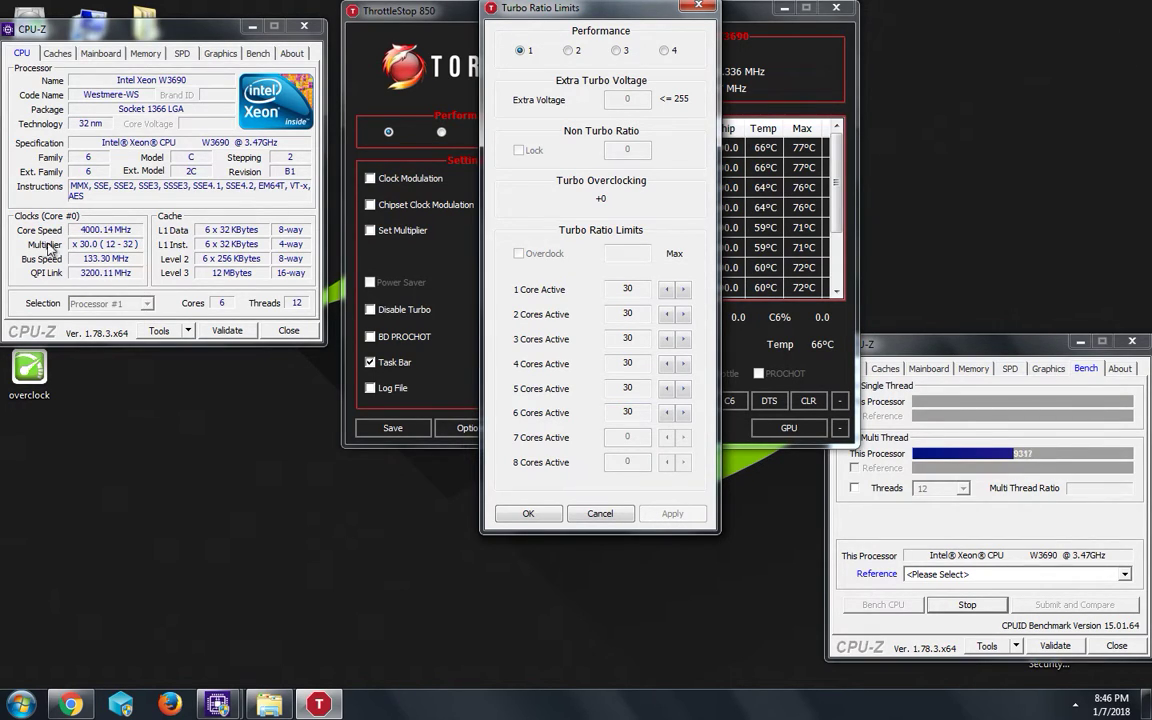
# - Apply turbo ratios of 29 for one core and 28 for two–six cores, then view the eBay cooler listing
pyautogui.moveTo(145, 31)
pyautogui.mouseDown()
pyautogui.moveTo(167, 48)
pyautogui.moveTo(164, 25)
pyautogui.mouseUp()
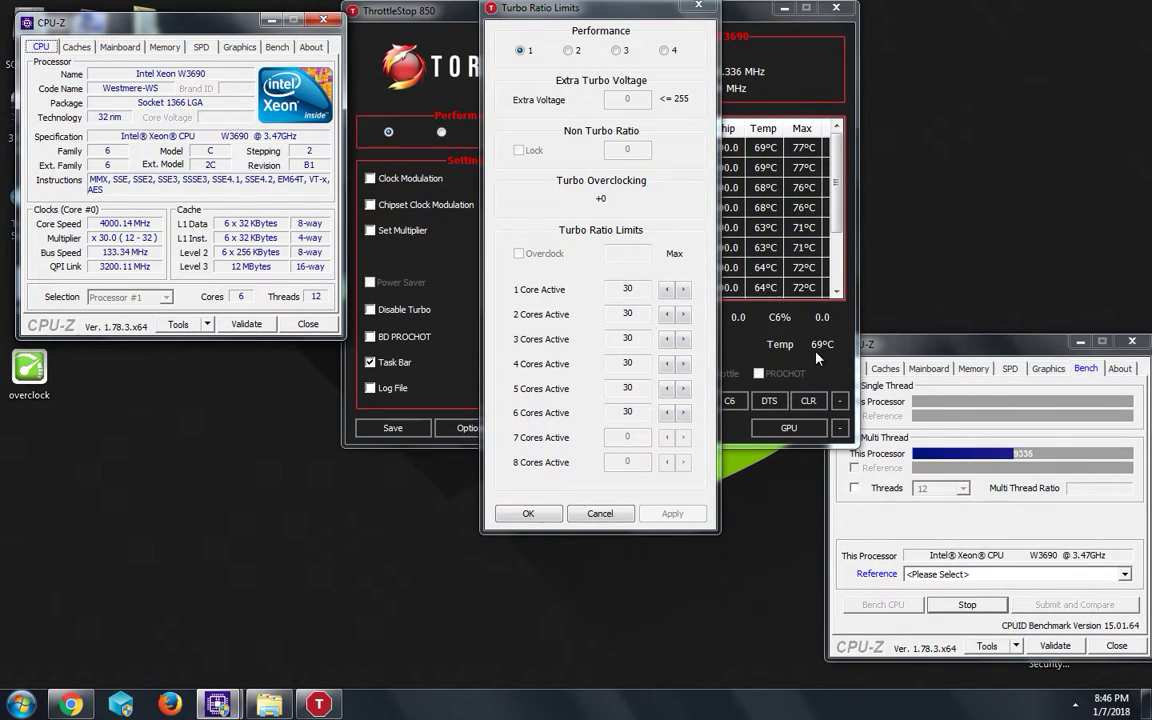
pyautogui.click(667, 290)
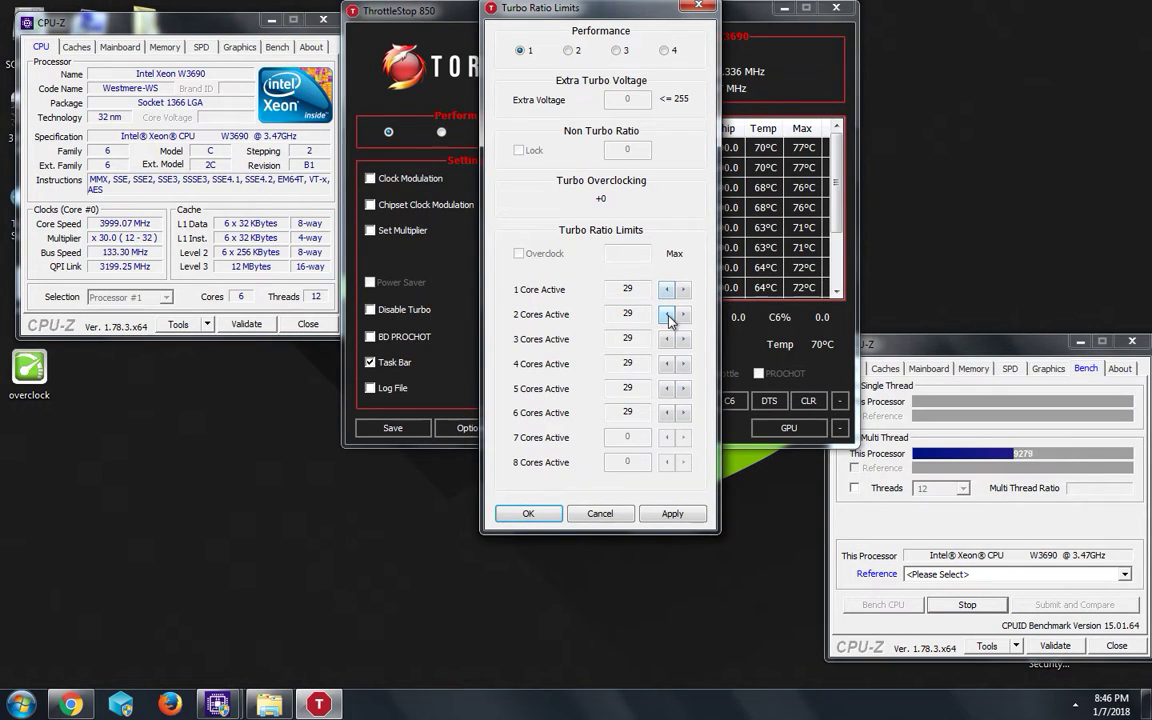
pyautogui.click(667, 315)
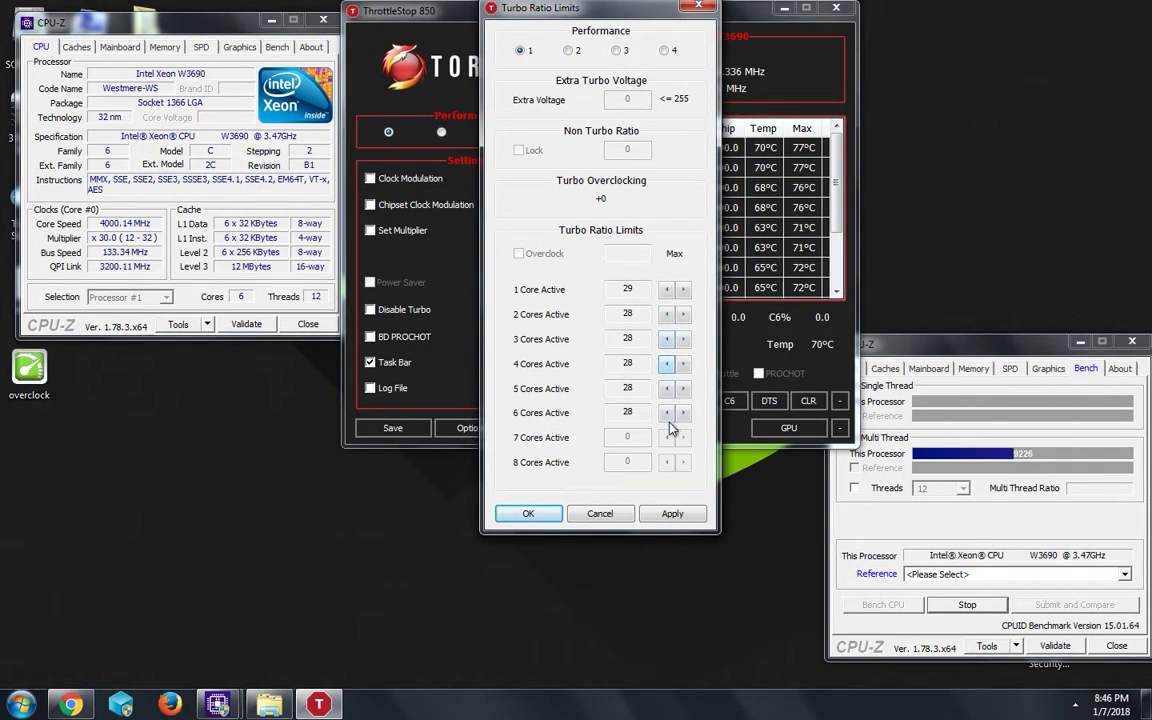
pyautogui.click(678, 514)
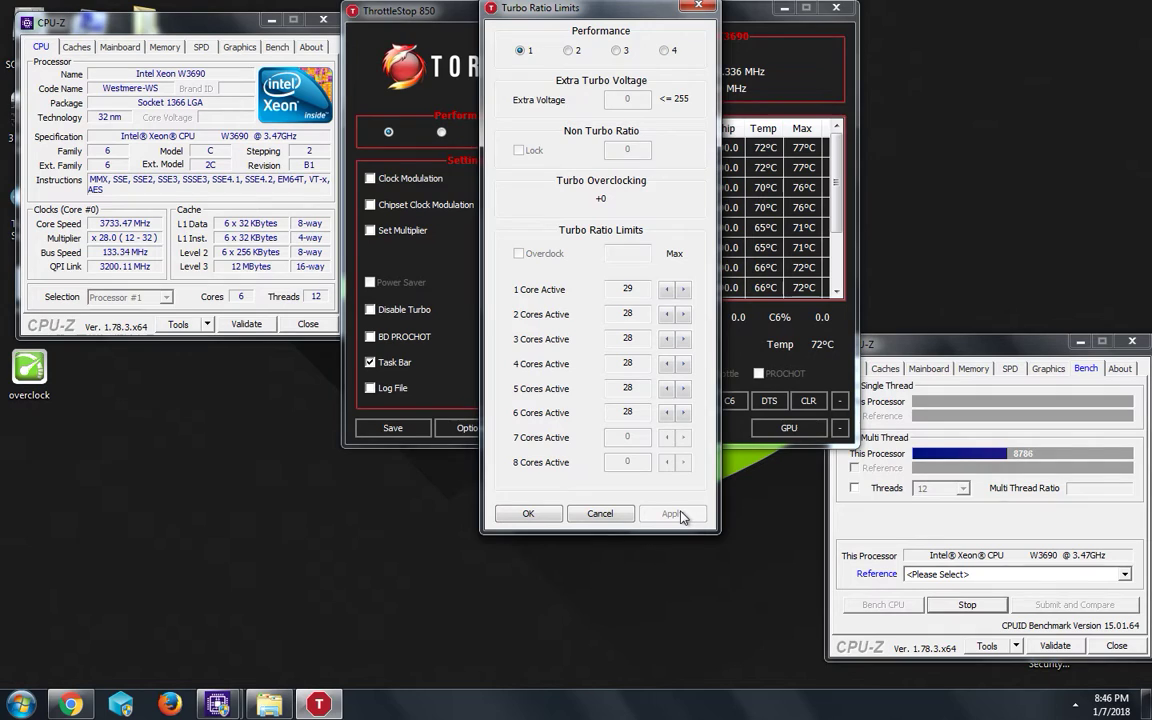
pyautogui.click(78, 705)
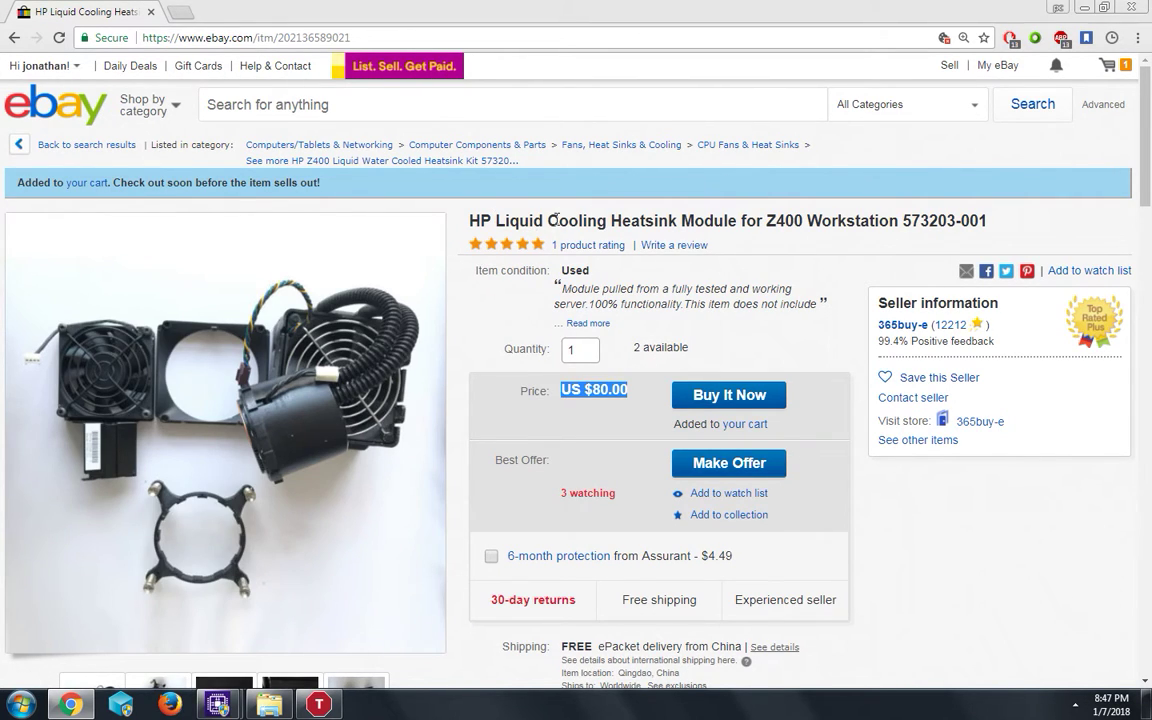
pyautogui.scroll(-2, 347, 355)
pyautogui.moveTo(358, 458)
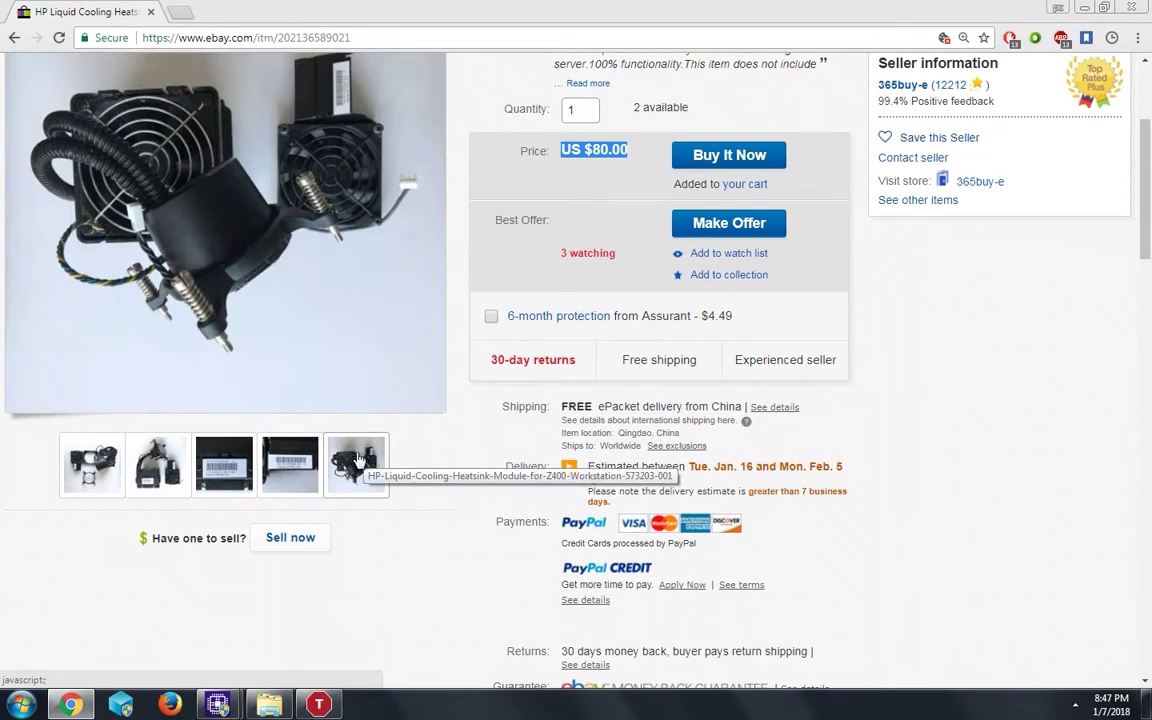
pyautogui.moveTo(155, 465)
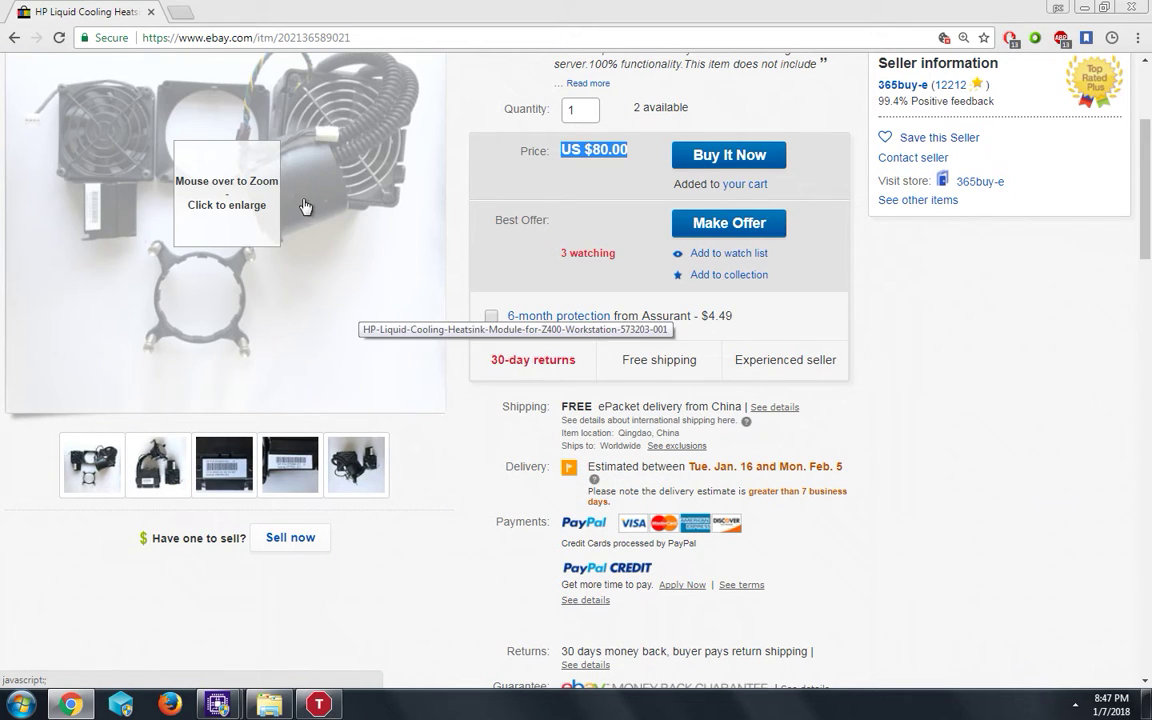
pyautogui.moveTo(257, 167)
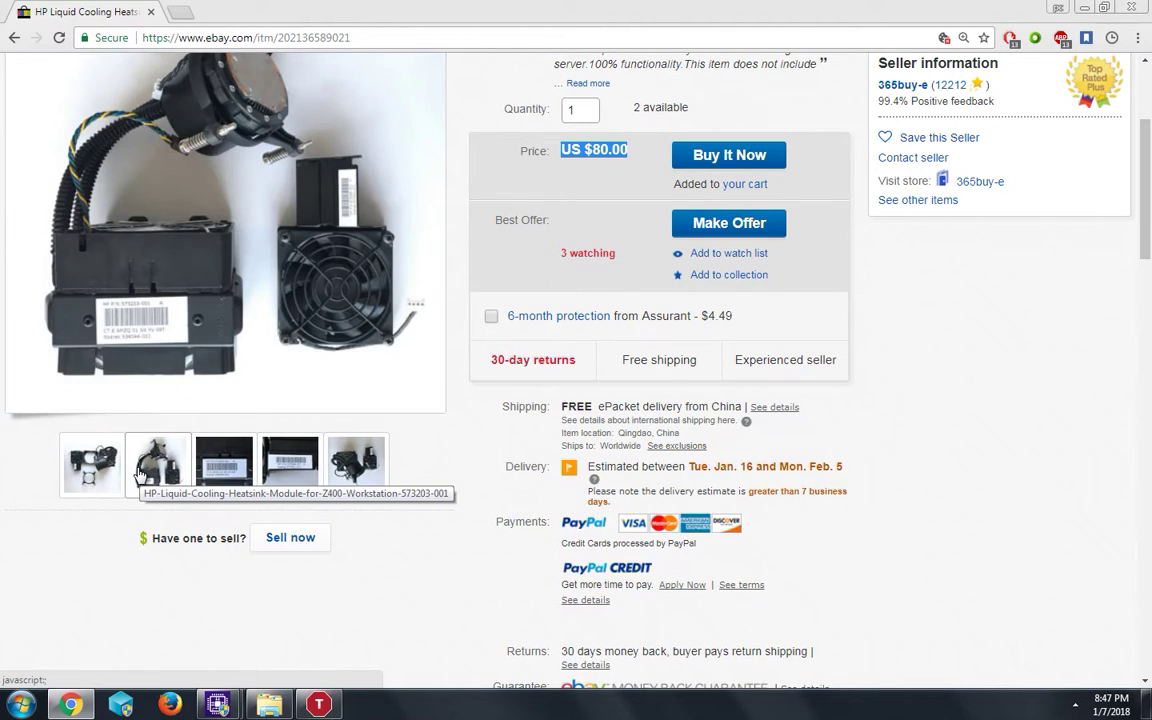
pyautogui.scroll(1, 125, 480)
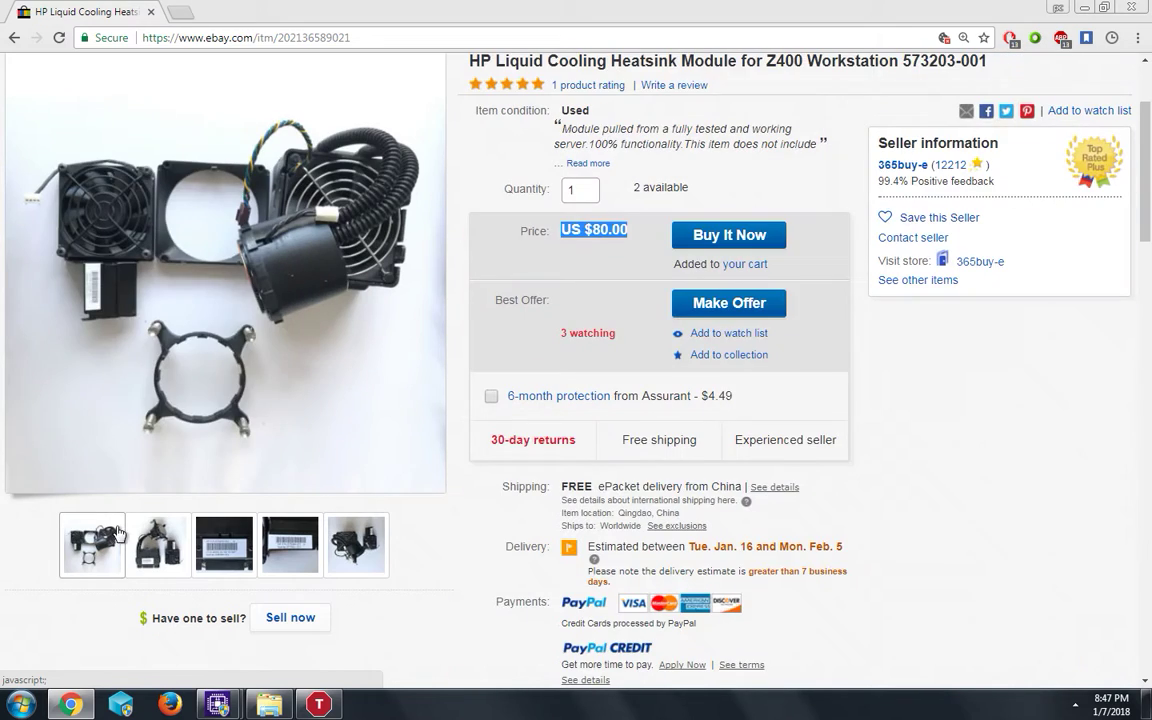
pyautogui.click(1084, 8)
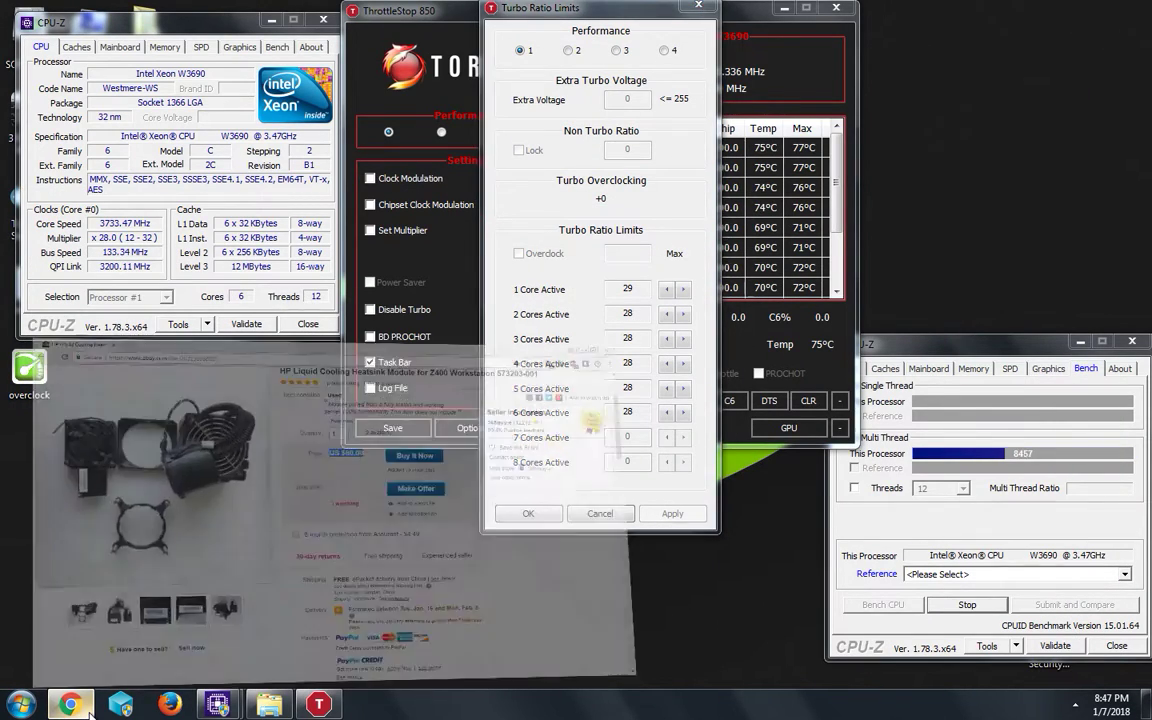
pyautogui.click(88, 712)
pyautogui.scroll(3, 532, 293)
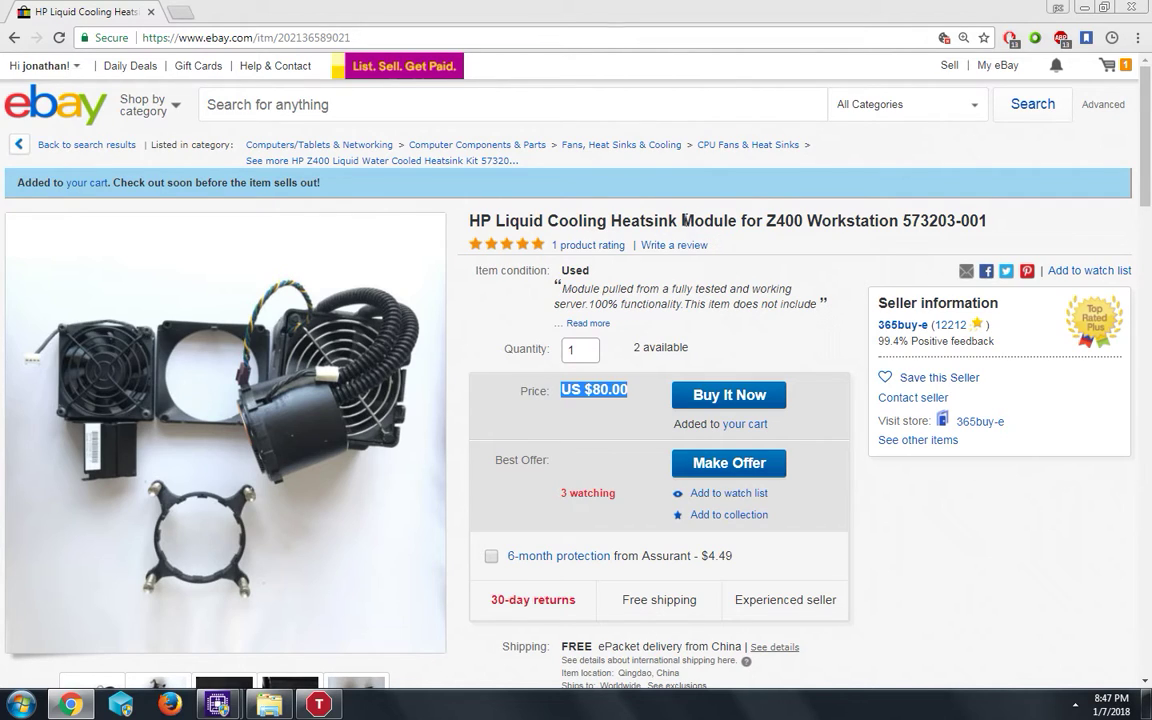
pyautogui.moveTo(682, 220); pyautogui.dragTo(964, 221)
pyautogui.click(812, 225)
pyautogui.click(1080, 8)
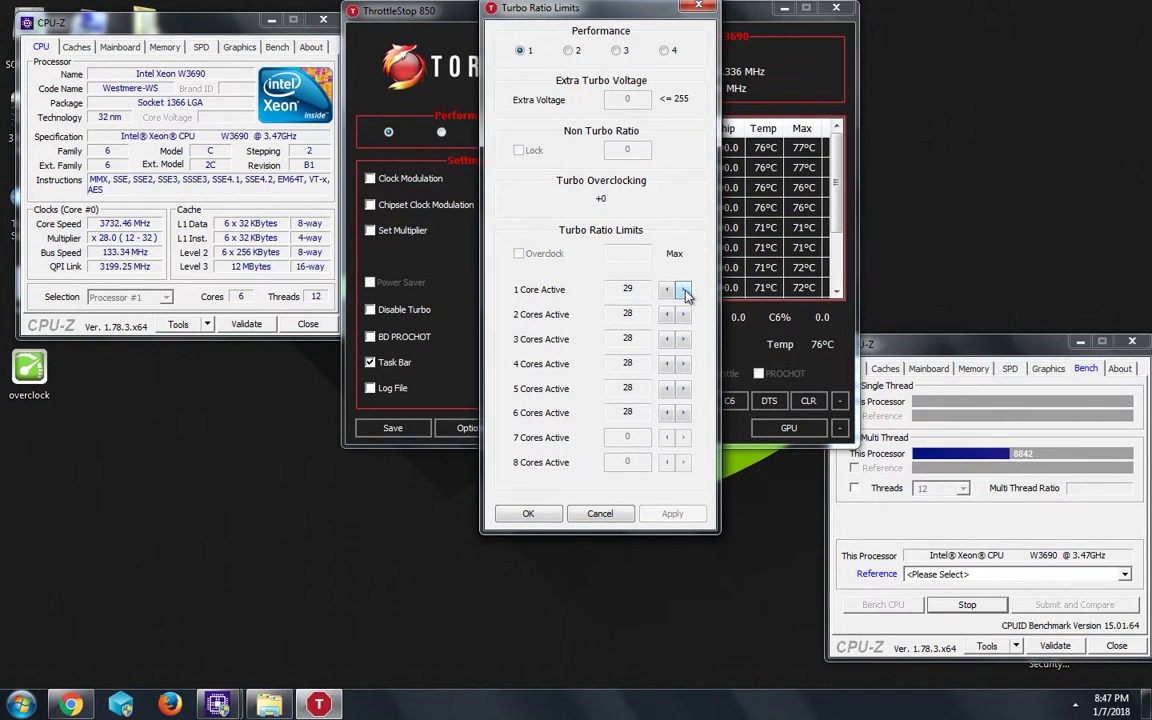
# - Confirm the turbo ratios with OK and stop the CPU-Z stress test
pyautogui.click(528, 513)
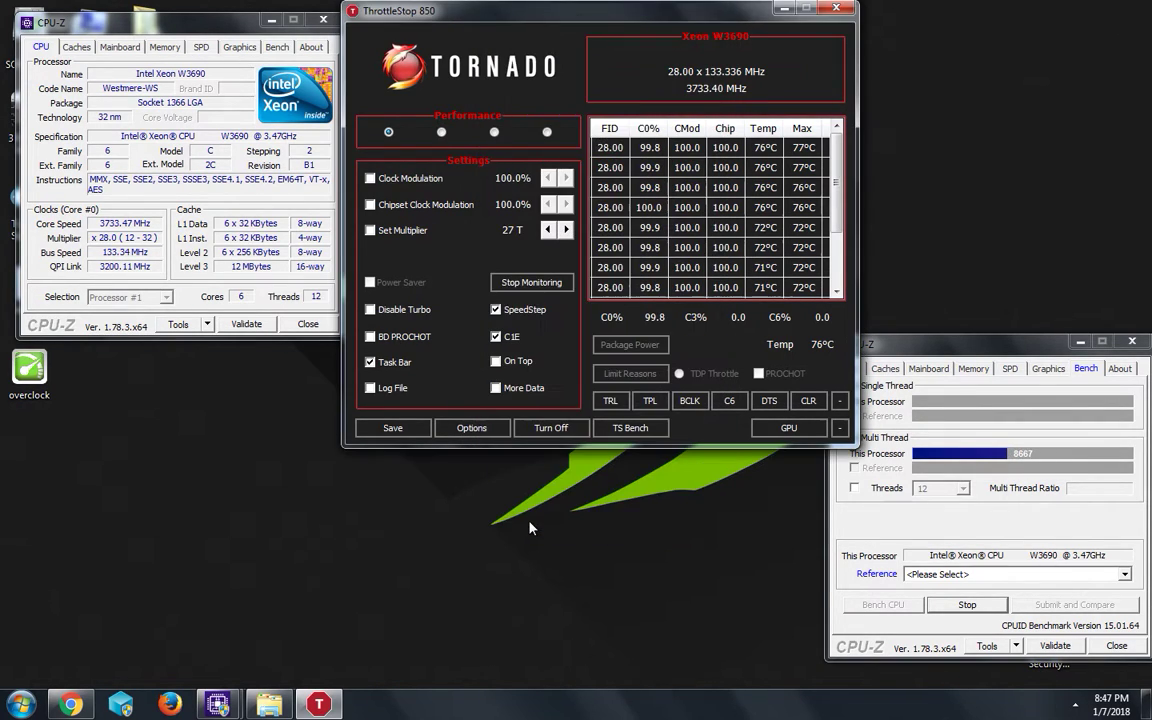
pyautogui.click(967, 604)
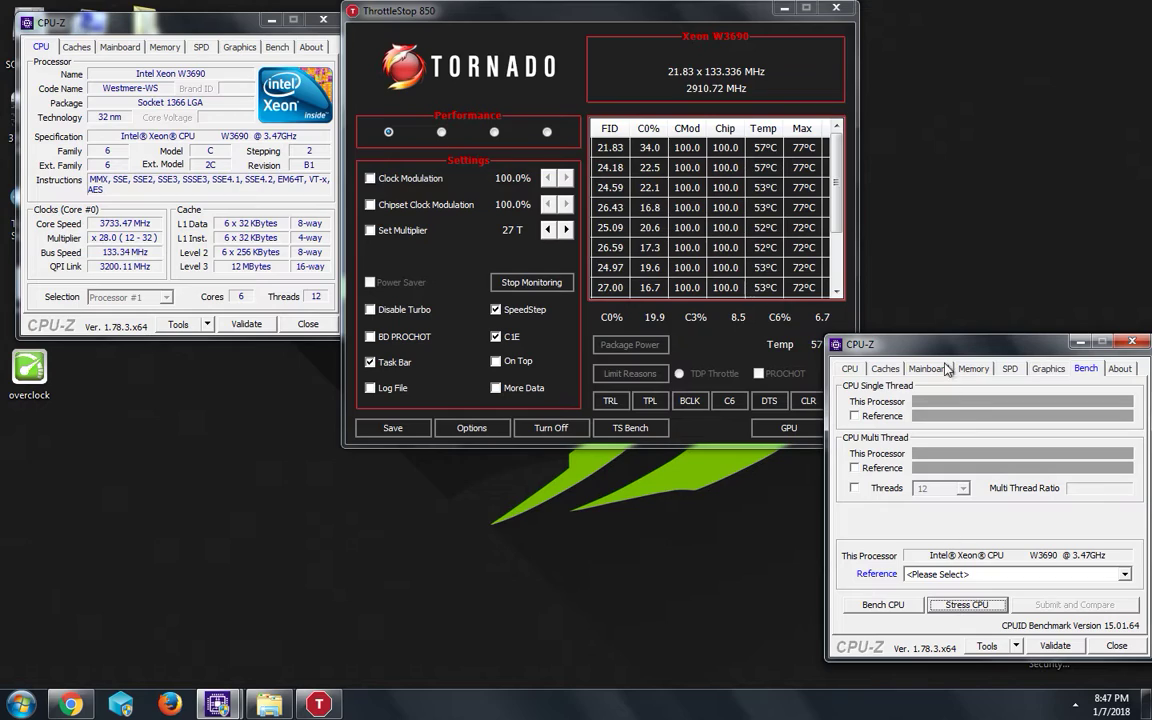